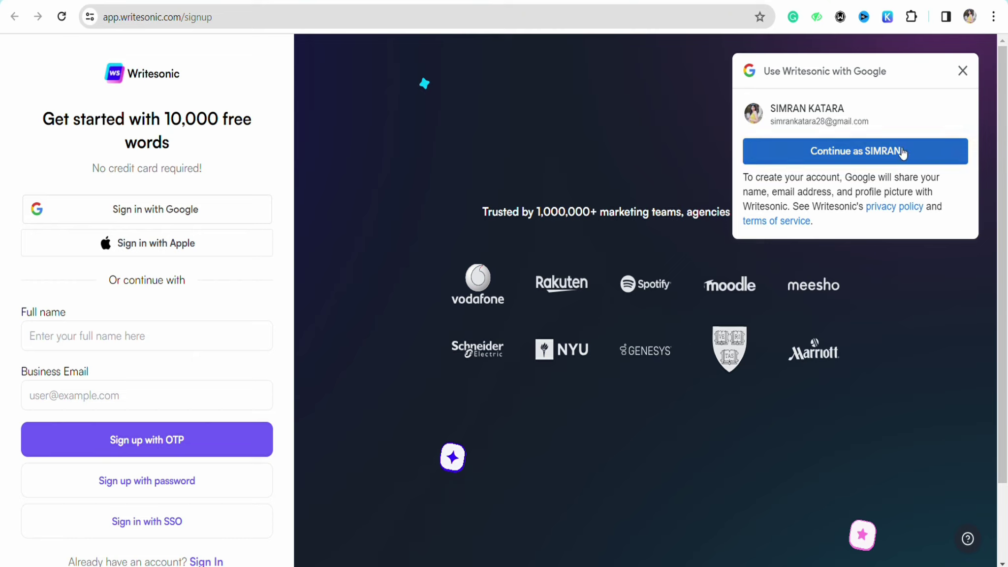
# - Sign up for Writesonic with the Google account and start Article Writer 4 from the Article & Blog Writer feature
pyautogui.click(854, 166)
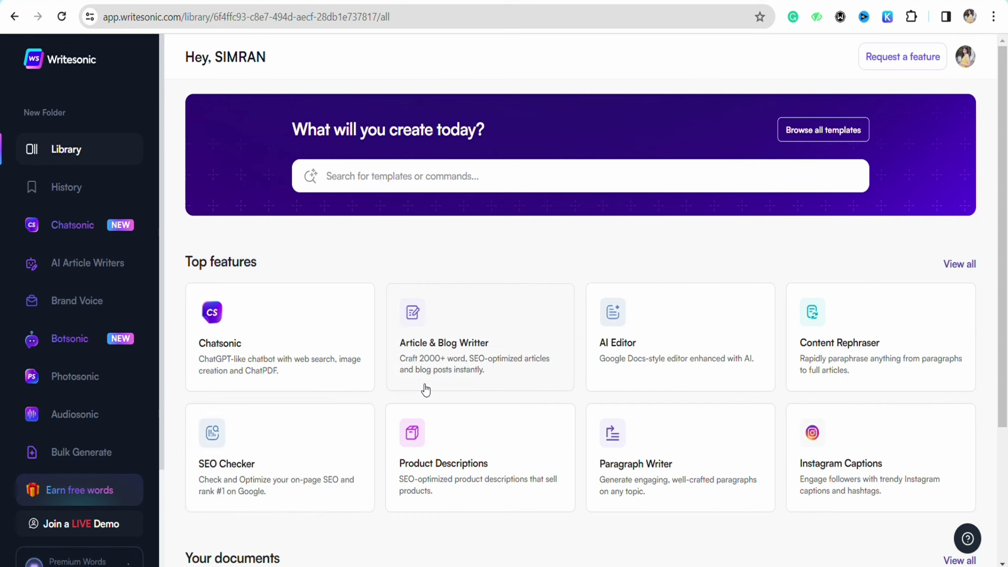
pyautogui.scroll(-3, 382, 344)
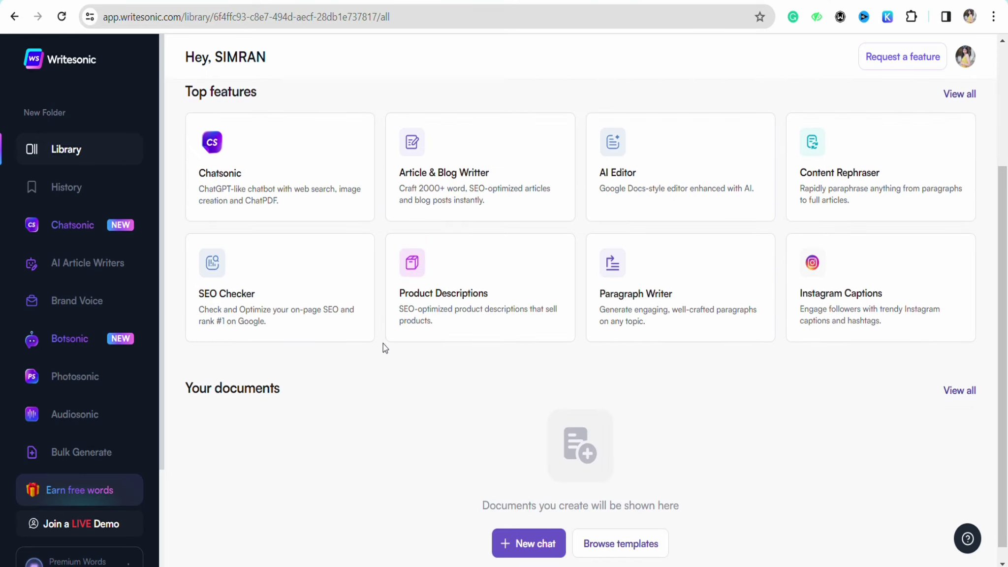
pyautogui.click(493, 195)
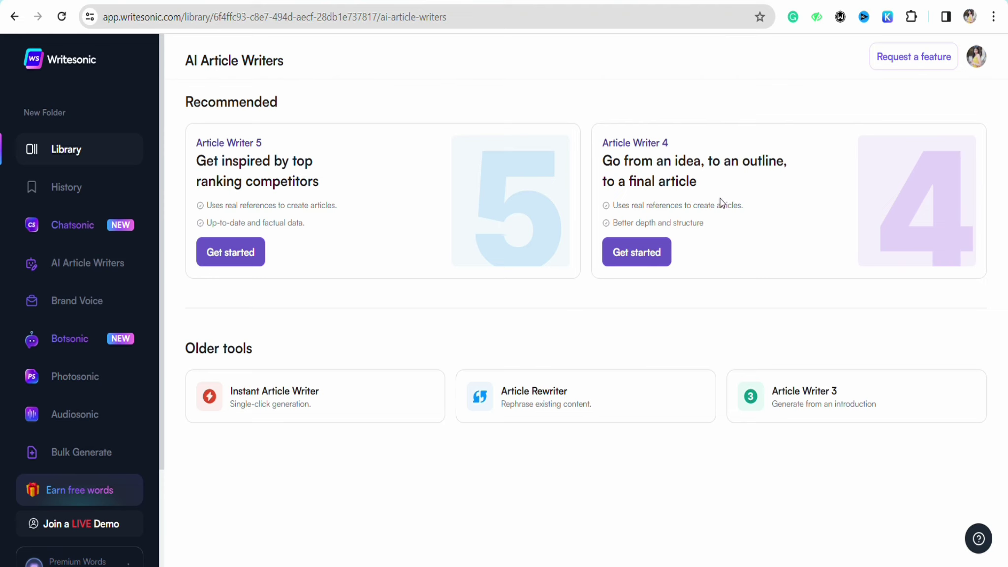
pyautogui.click(636, 252)
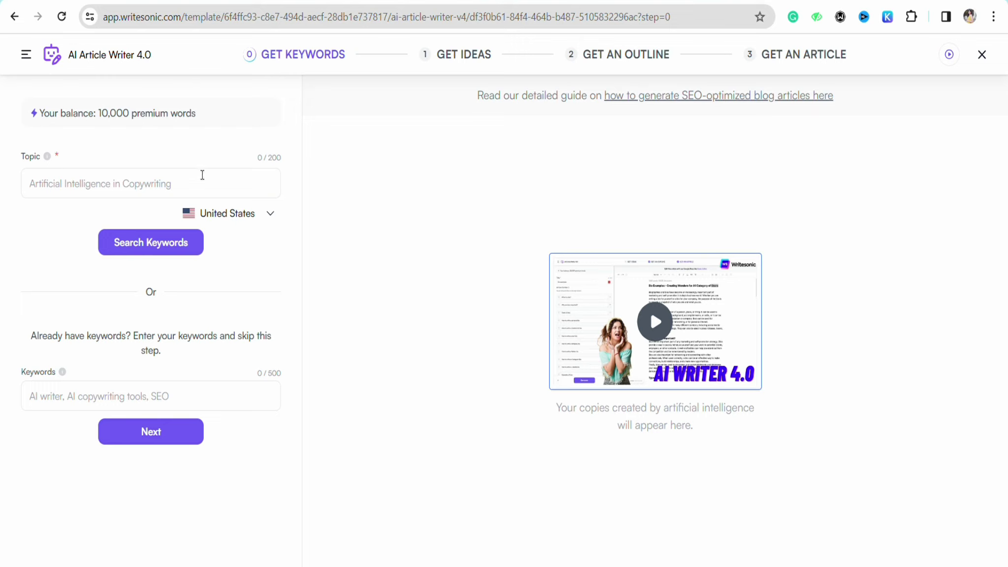
# - Search United States keywords for the topic "top 10 gift ideas for valentines day"
pyautogui.click(123, 193)
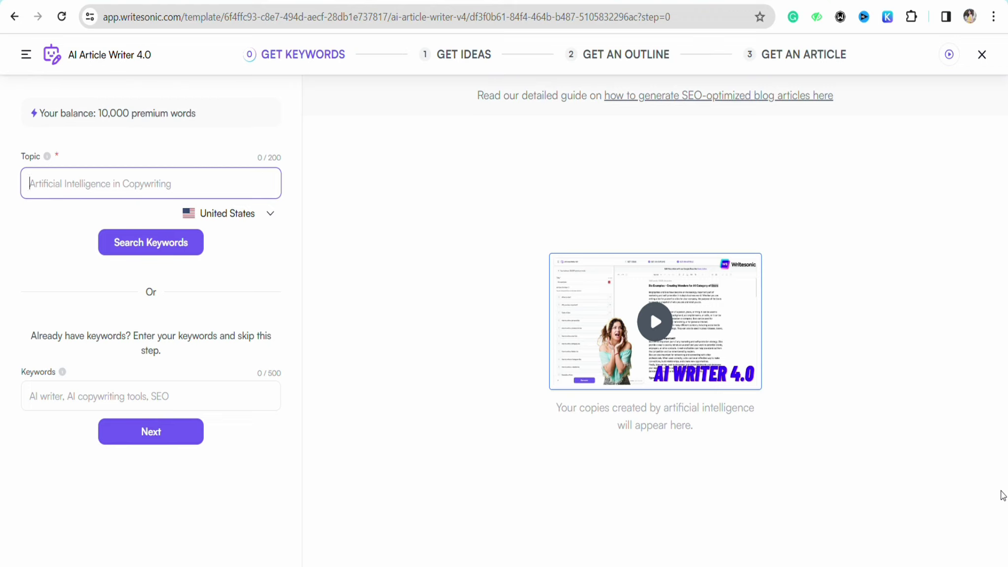
pyautogui.write('top 10 gift ideas for valentines day')
pyautogui.click(135, 251)
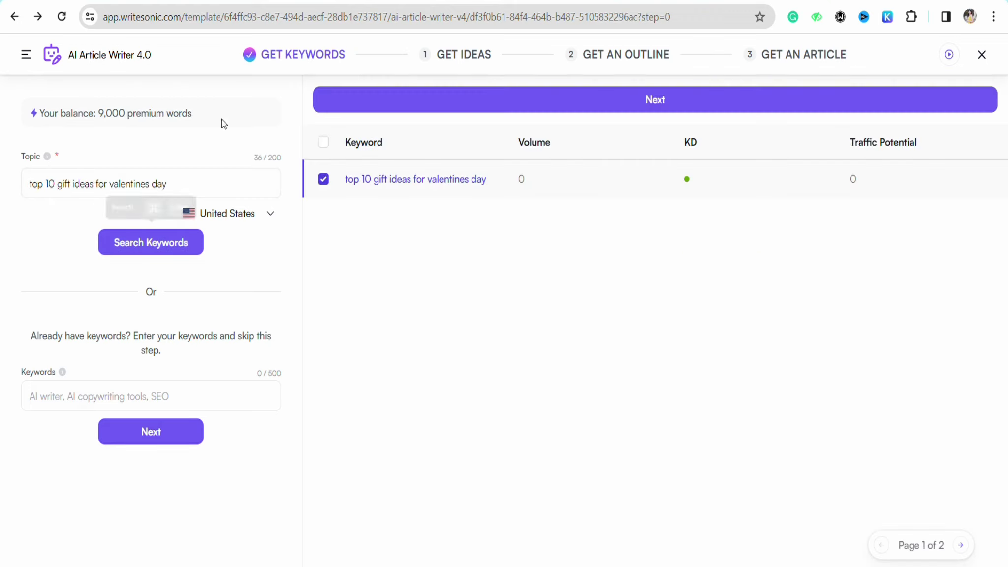
# - Generate professional, first-person article ideas and create outlines from "Spoil Your Loved One: Discover the Top 10 Gift Ideas for Valentine's Day"
pyautogui.click(471, 59)
pyautogui.scroll(-1, 225, 299)
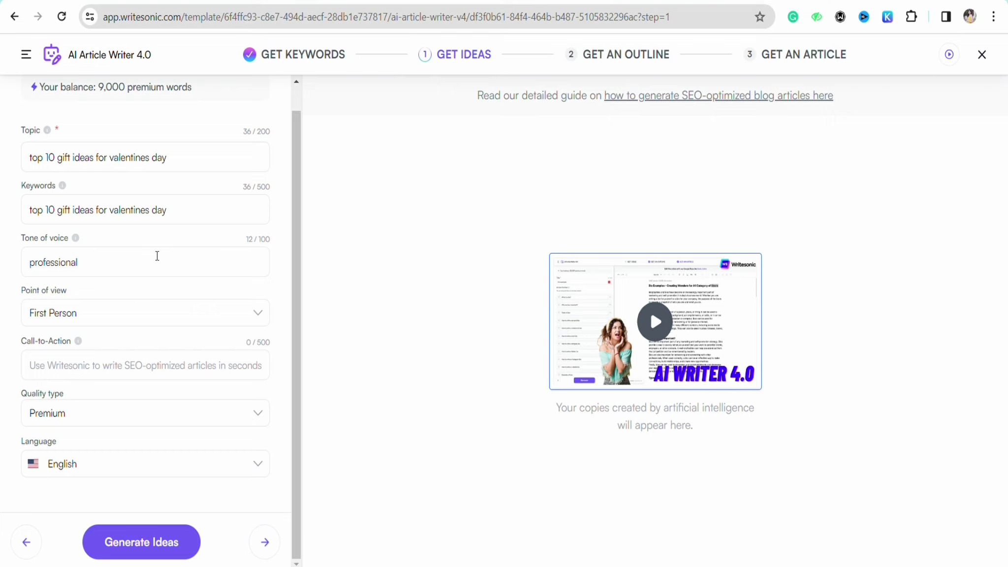
pyautogui.click(151, 276)
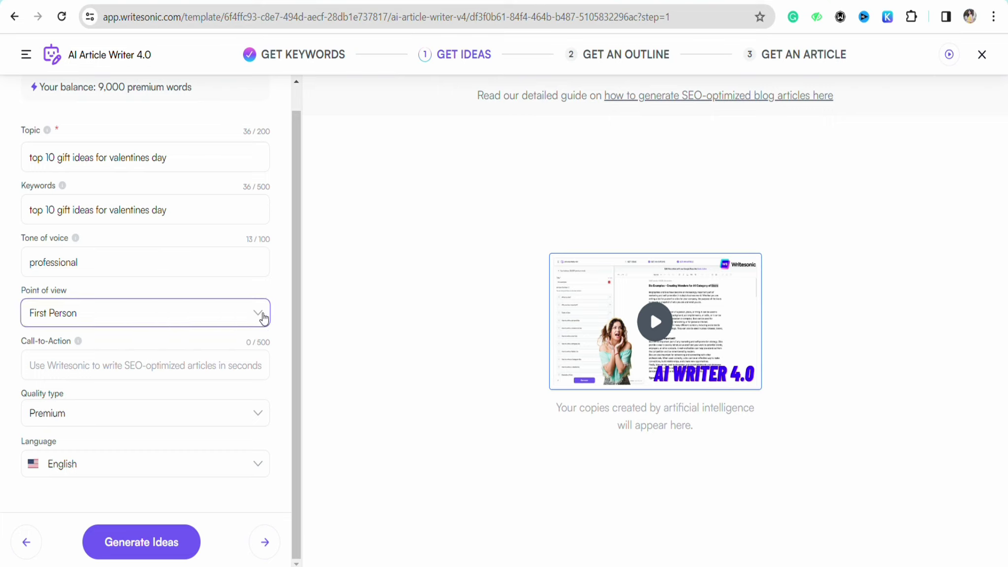
pyautogui.click(186, 326)
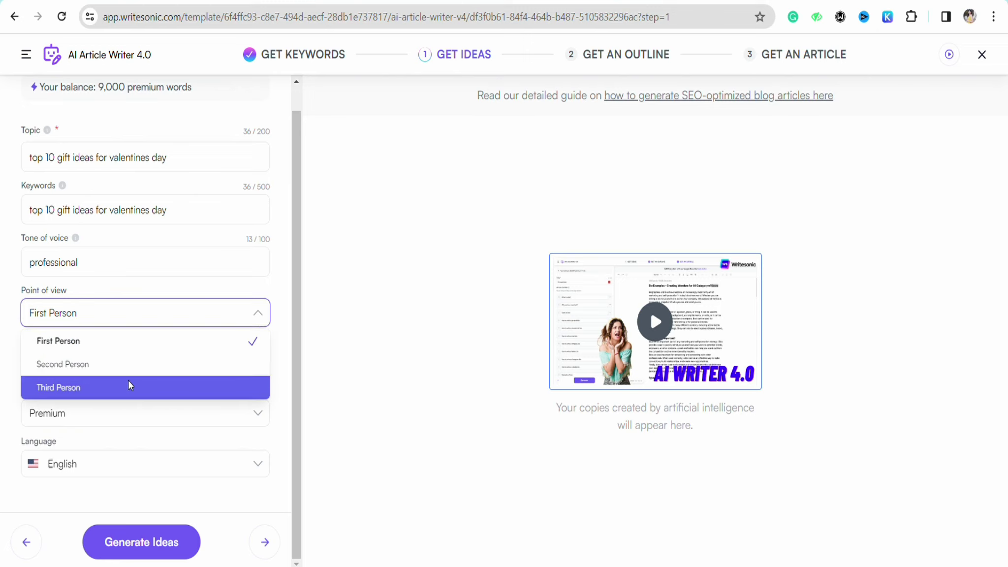
pyautogui.click(185, 284)
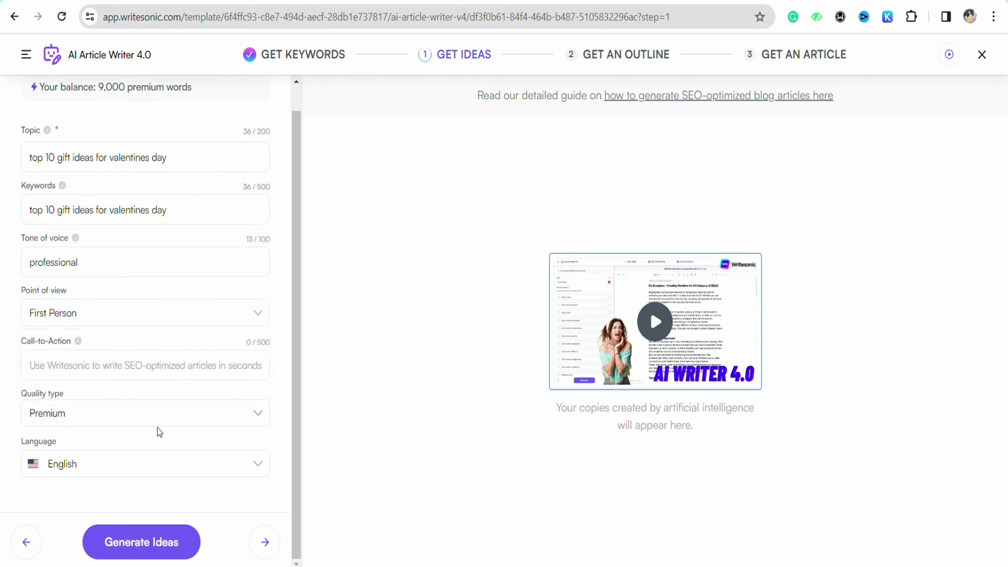
pyautogui.click(85, 369)
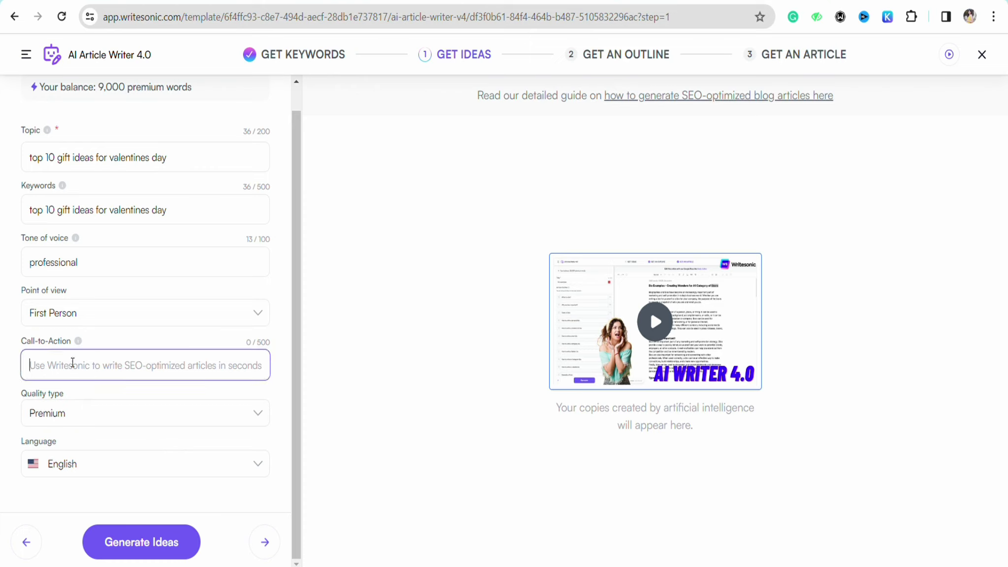
pyautogui.press('Tab')
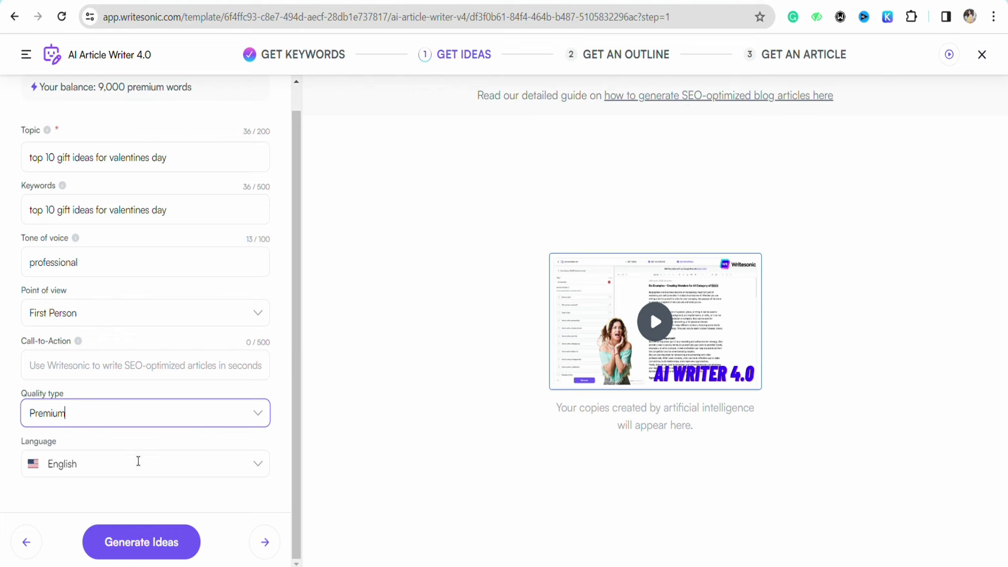
pyautogui.click(139, 541)
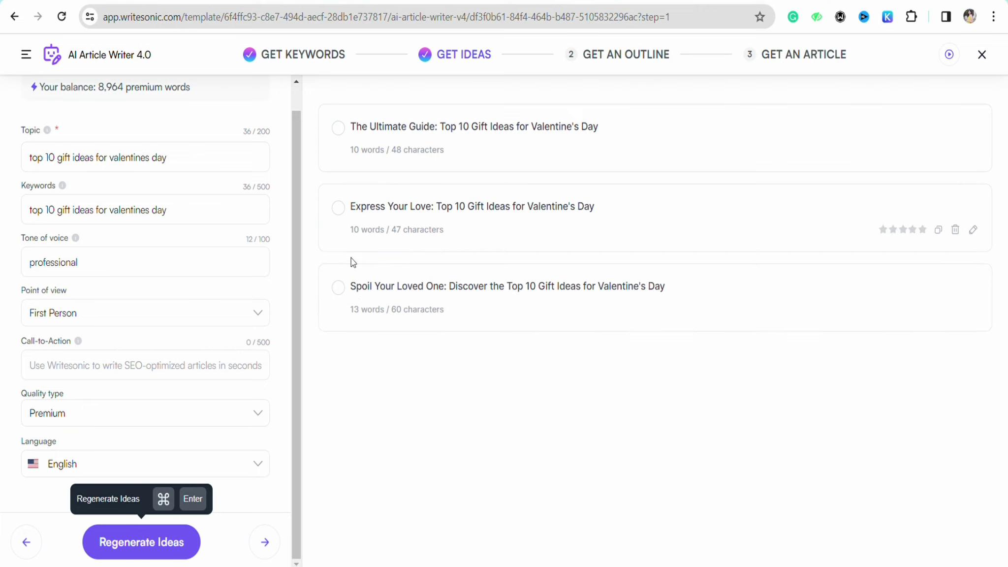
pyautogui.click(340, 288)
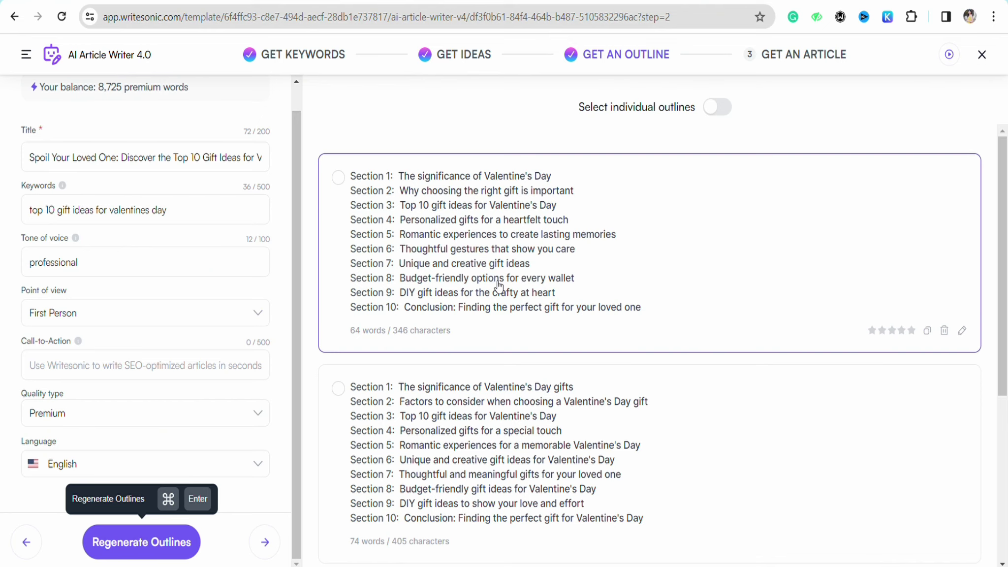
# - Choose the 11-section outline that includes "Luxury gifts for the ultimate indulgence" and generate the article from it
pyautogui.scroll(-5, 701, 209)
pyautogui.scroll(5, 704, 212)
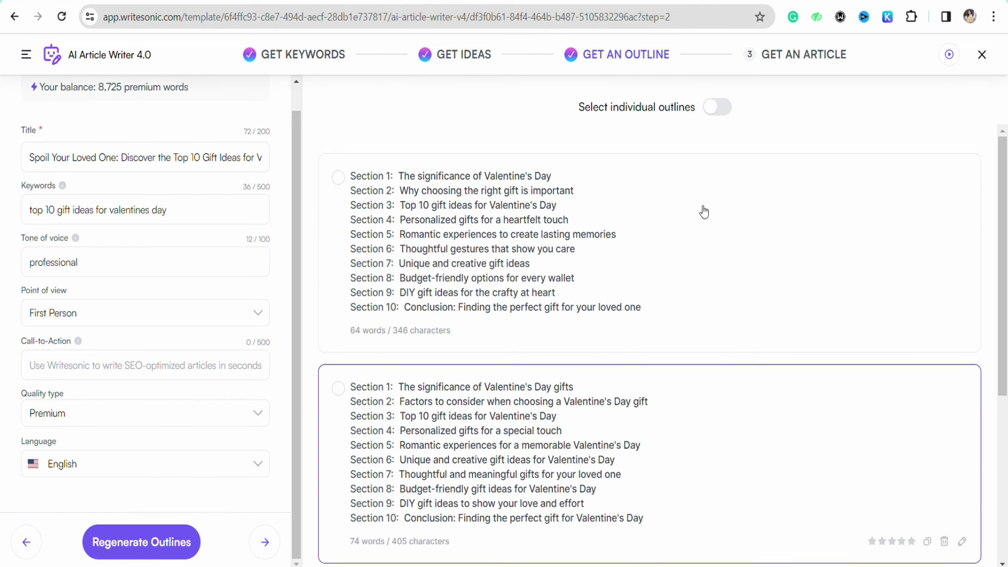
pyautogui.scroll(-6, 491, 275)
pyautogui.scroll(6, 490, 275)
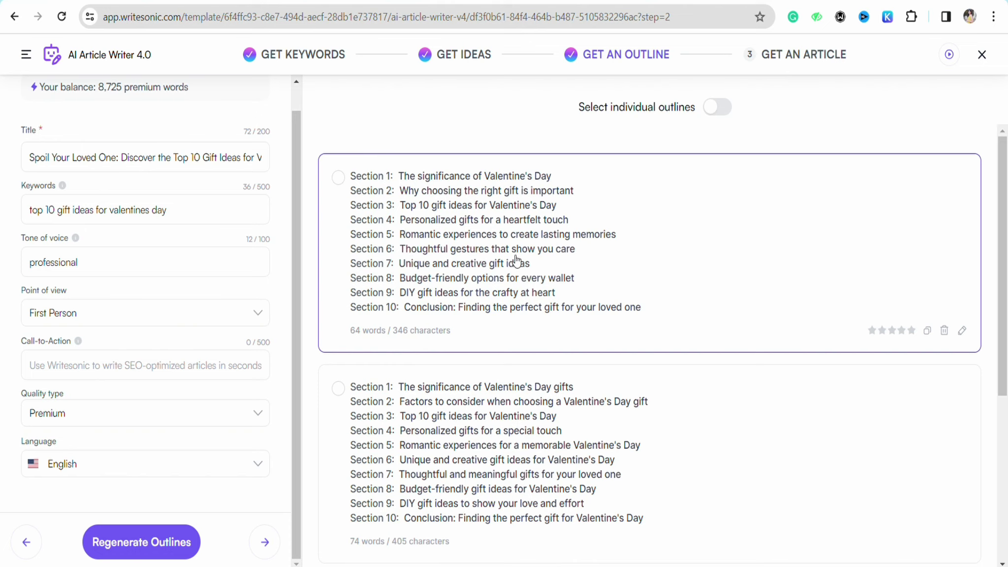
pyautogui.scroll(-4, 517, 261)
pyautogui.scroll(-2, 528, 327)
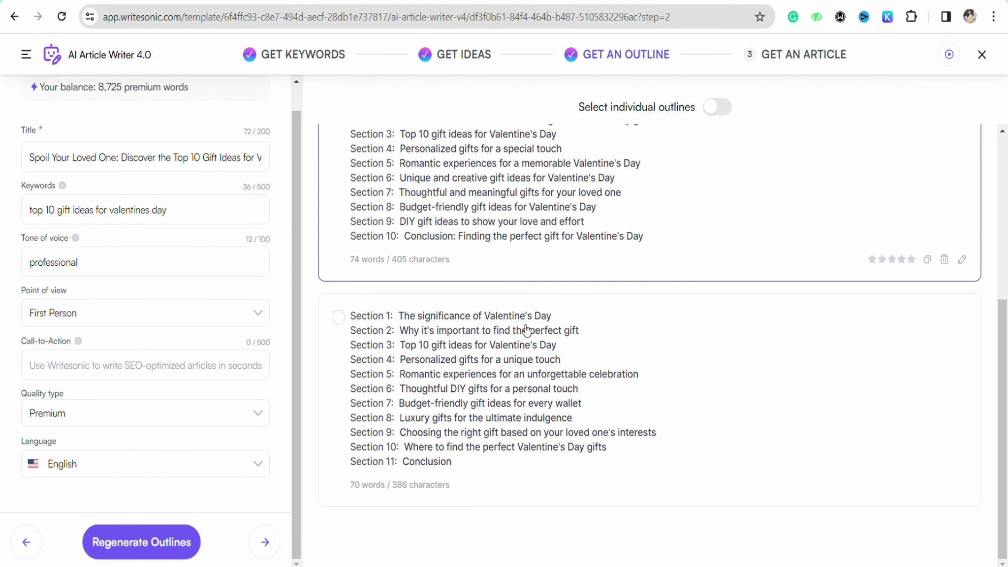
pyautogui.scroll(5, 527, 329)
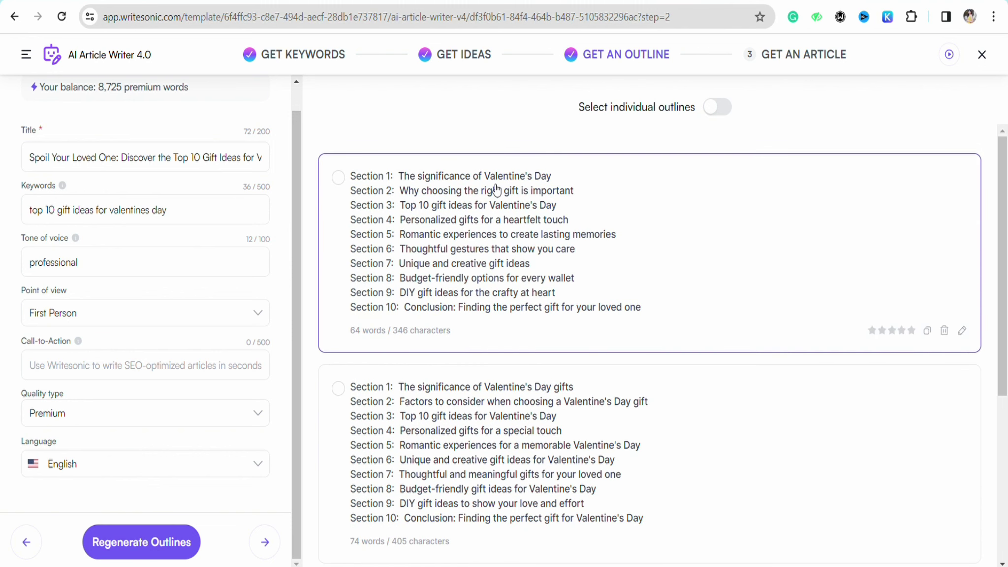
pyautogui.scroll(-5, 541, 217)
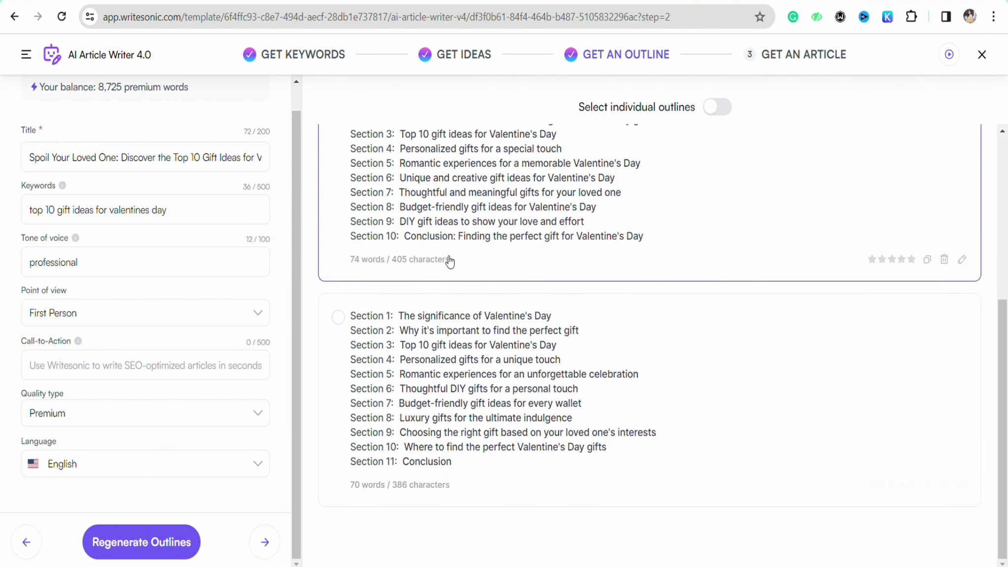
pyautogui.click(495, 396)
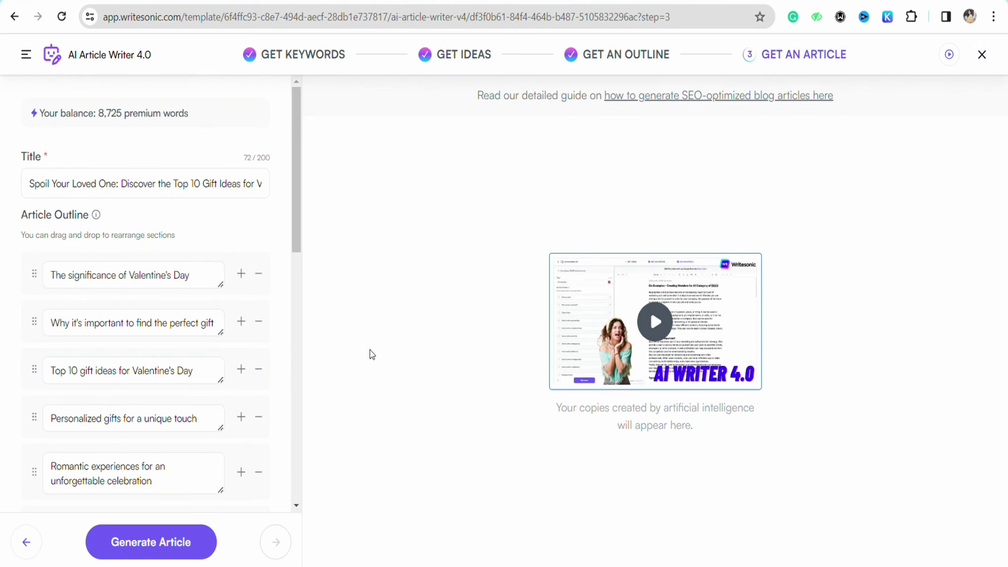
pyautogui.click(178, 546)
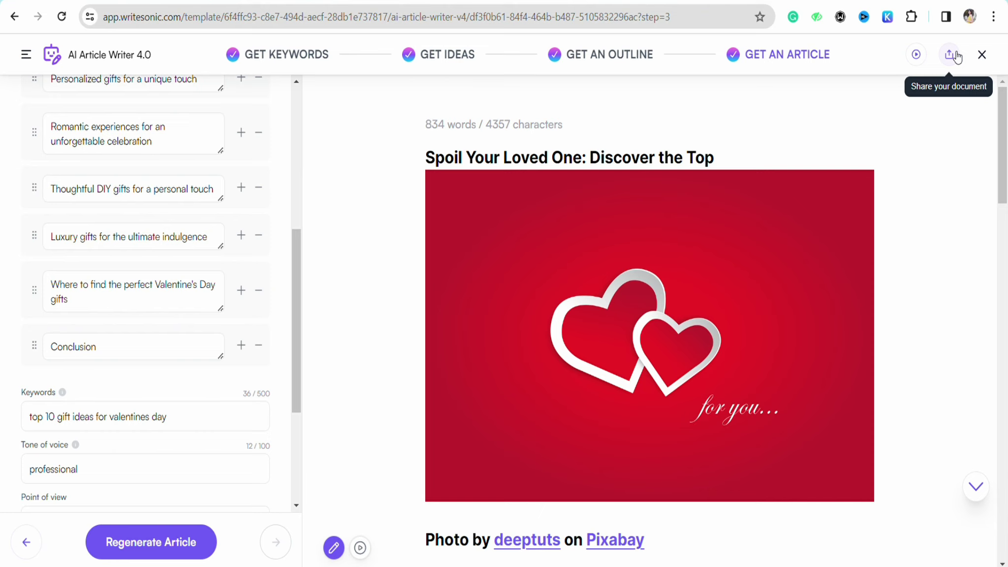
# - Look through the generated Valentine's Day article and return to the AI Article Writers page
pyautogui.scroll(-3, 580, 308)
pyautogui.scroll(3, 580, 310)
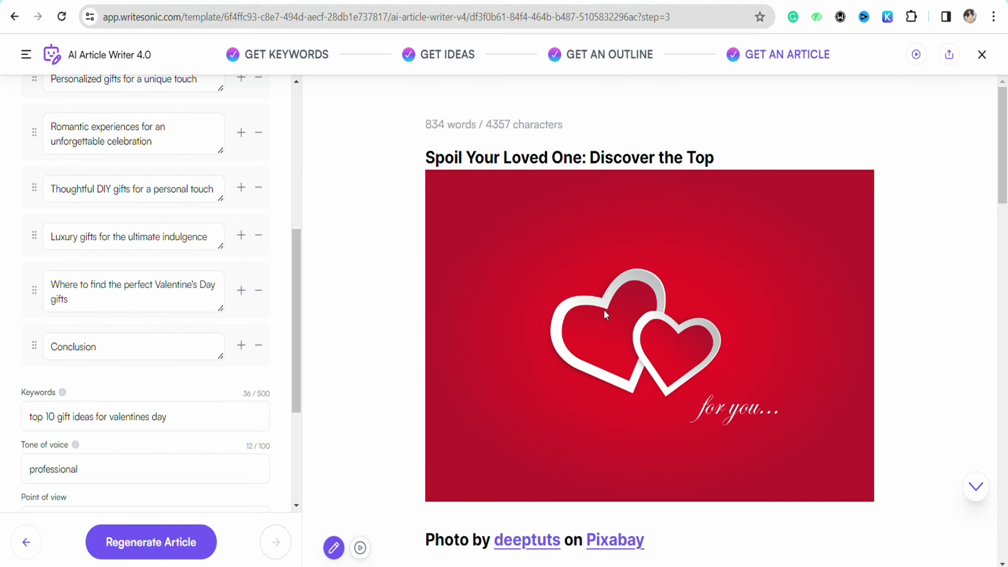
pyautogui.scroll(-5, 551, 275)
pyautogui.click(17, 20)
pyautogui.click(15, 16)
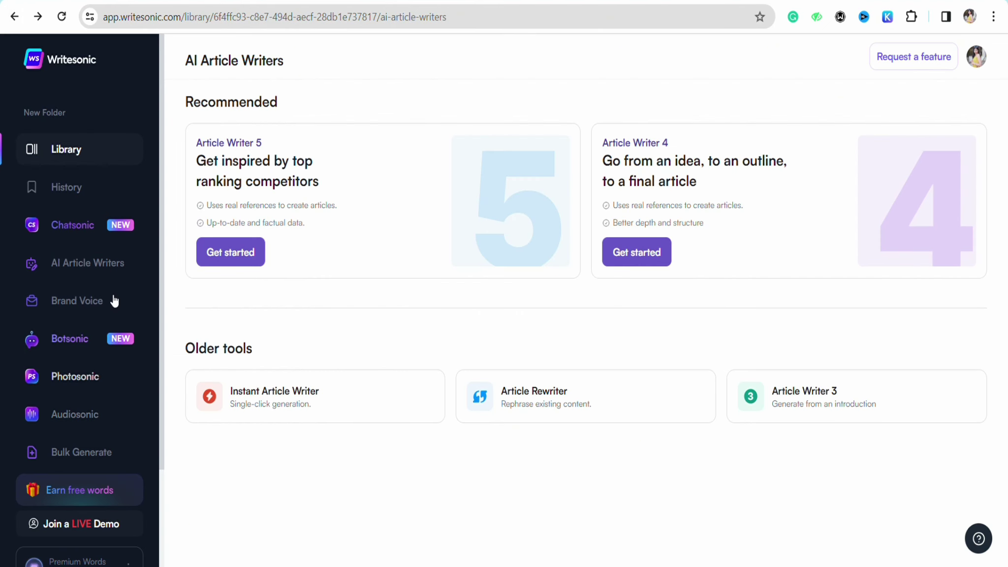
# - Generate images in Photosonic from the prompt "valentine theme pictures for blog"
pyautogui.click(75, 377)
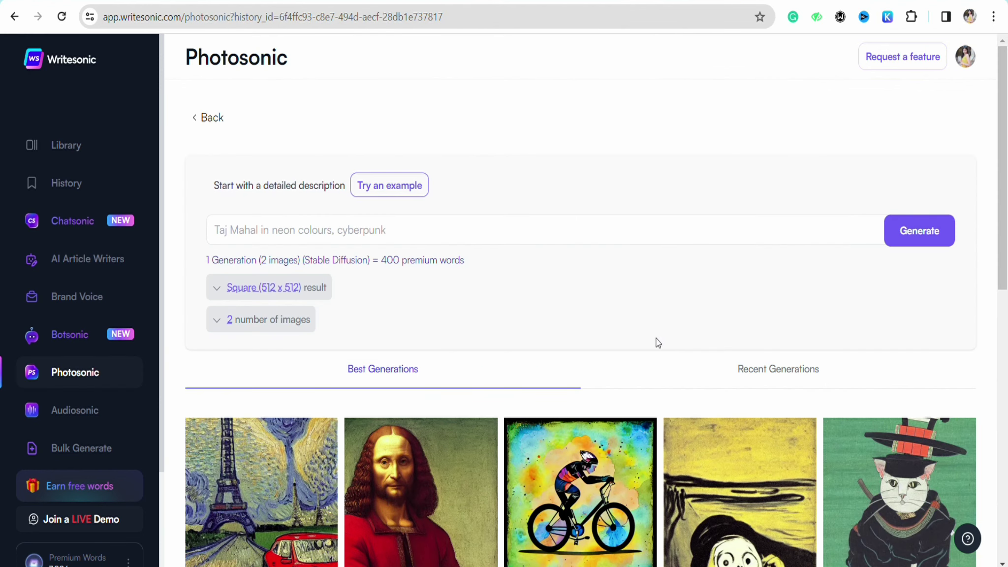
pyautogui.click(385, 235)
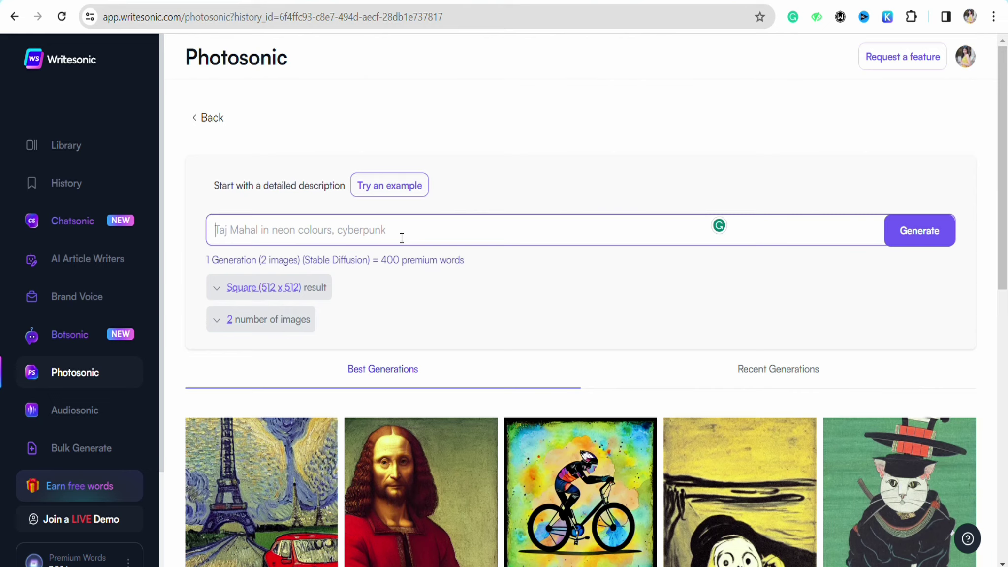
pyautogui.write('val')
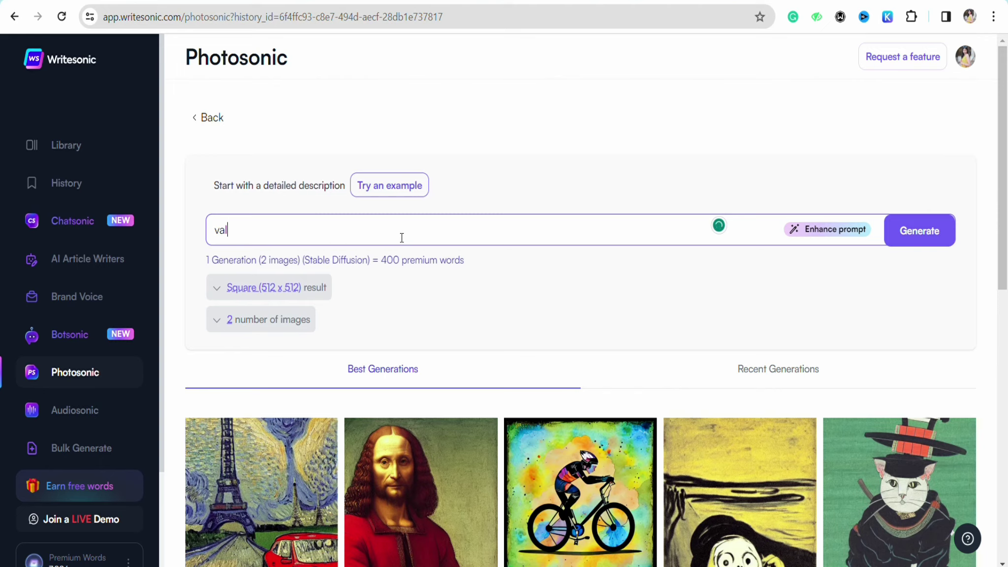
pyautogui.write('entine theme pictures for blog')
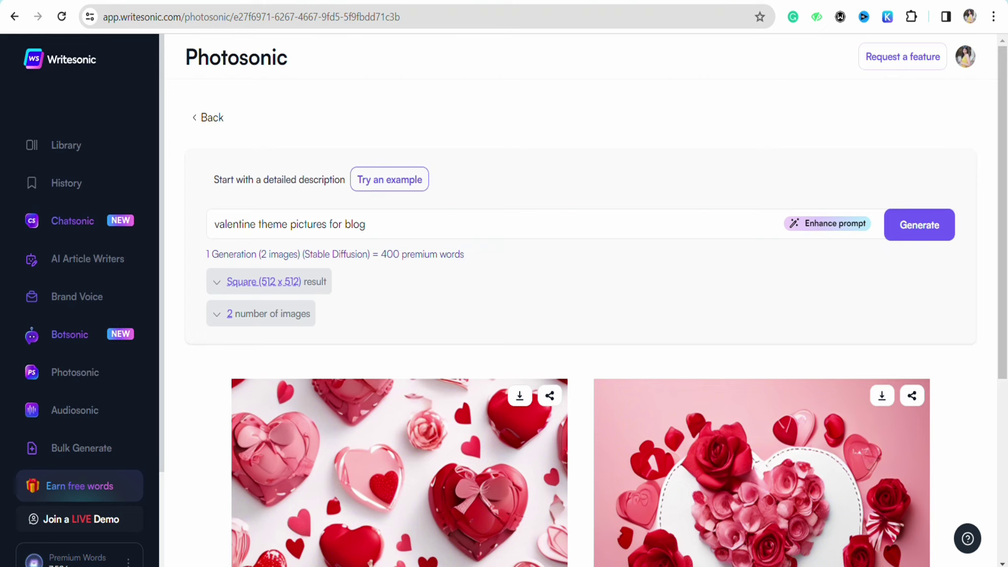
# - Examine the Valentine-themed images generated for the blog
pyautogui.scroll(-5, 731, 73)
pyautogui.scroll(5, 731, 73)
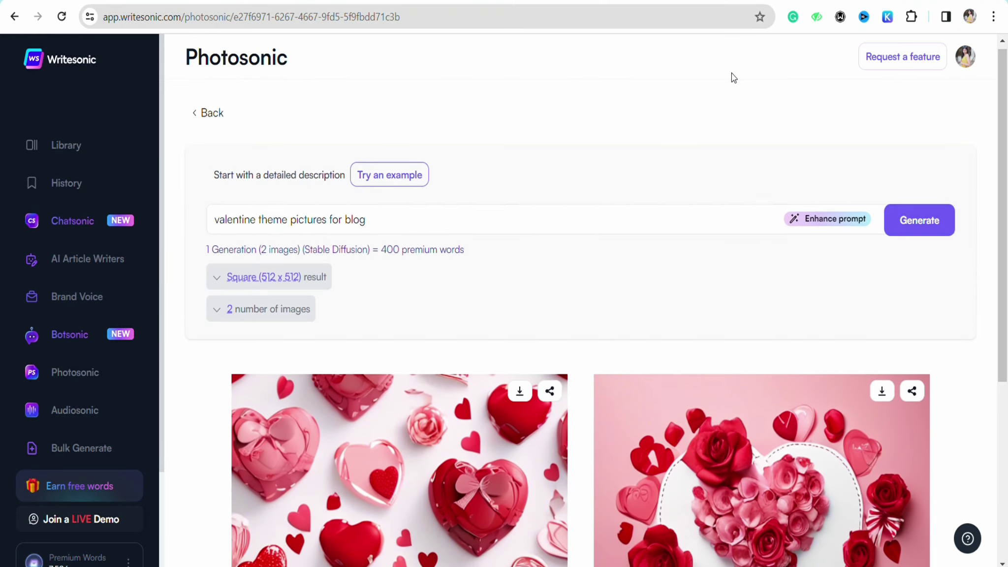
pyautogui.scroll(-3, 732, 74)
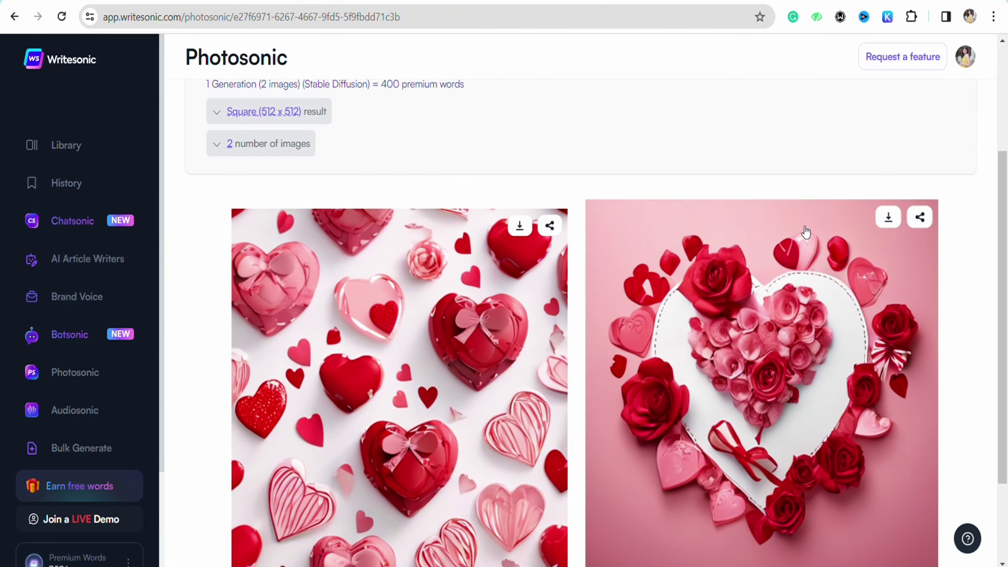
pyautogui.scroll(-2, 805, 232)
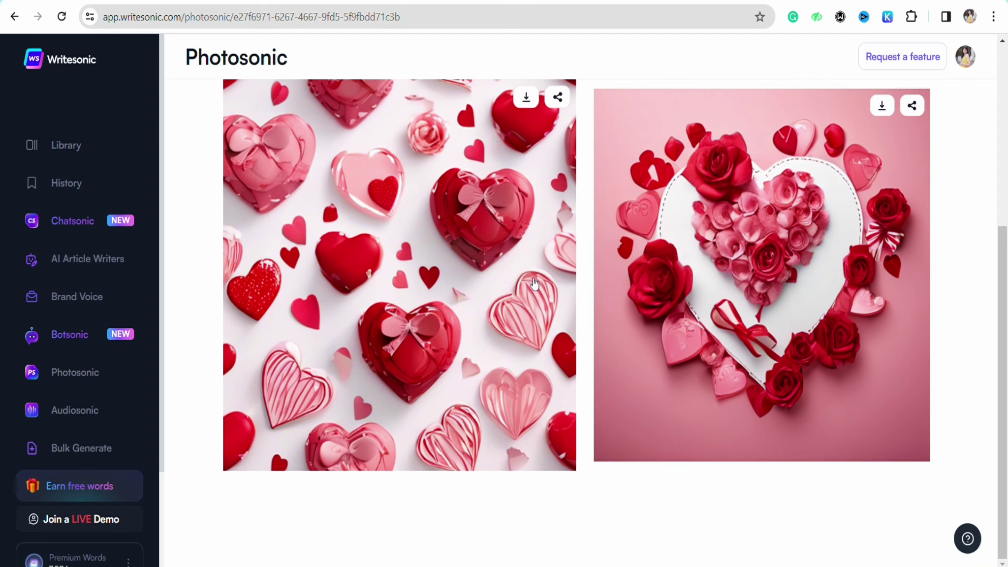
pyautogui.scroll(5, 532, 291)
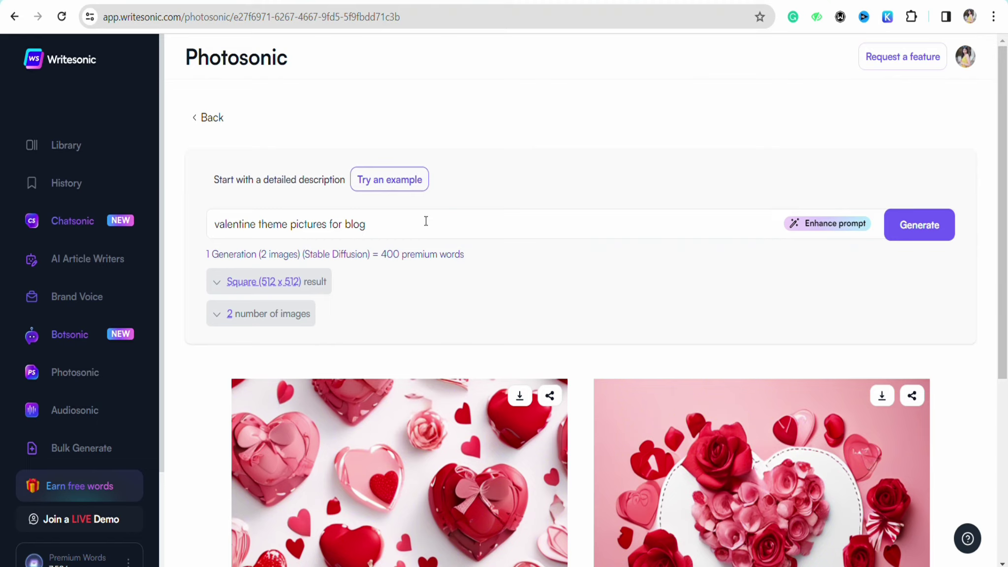
pyautogui.scroll(-6, 529, 276)
pyautogui.scroll(6, 522, 275)
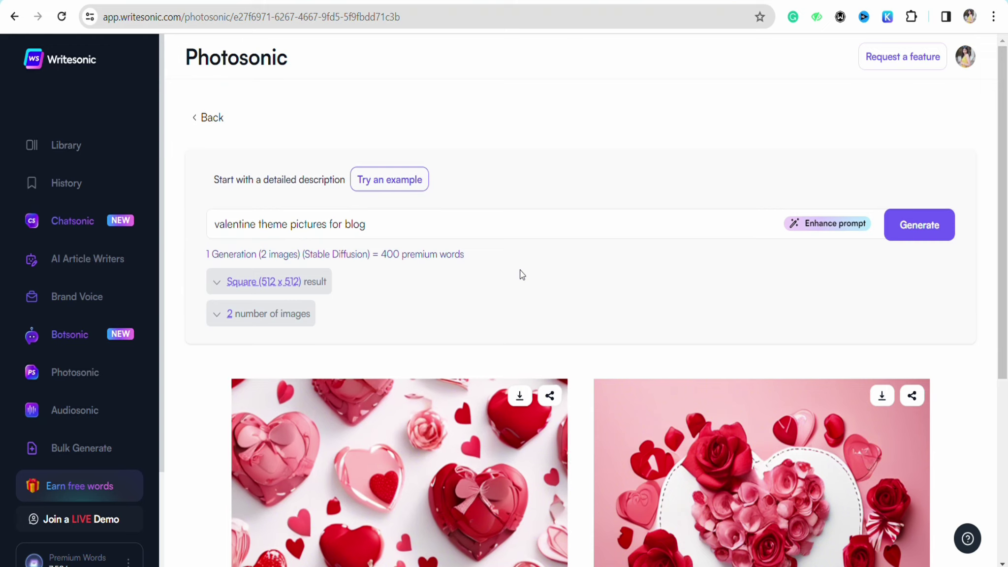